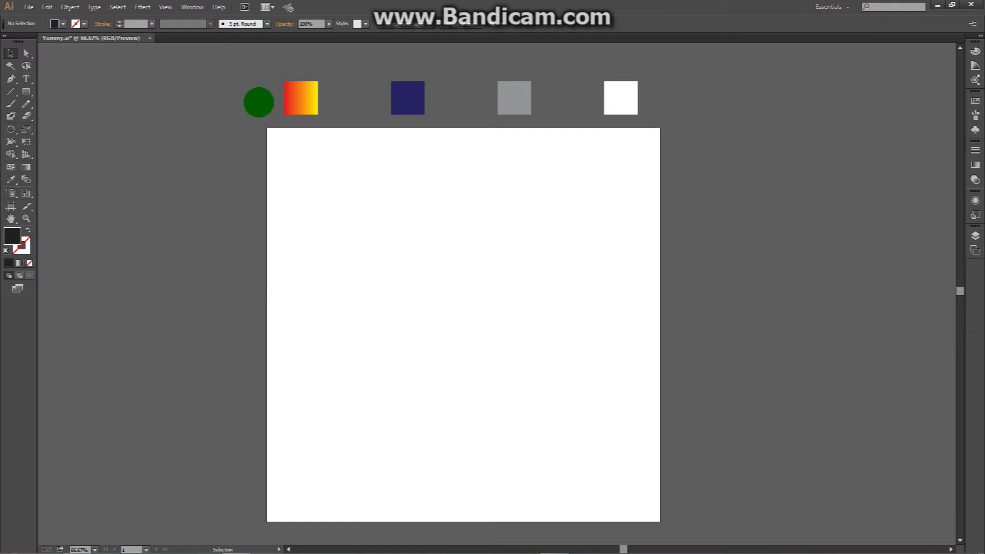
left_click_drag(220, 50, 708, 128)
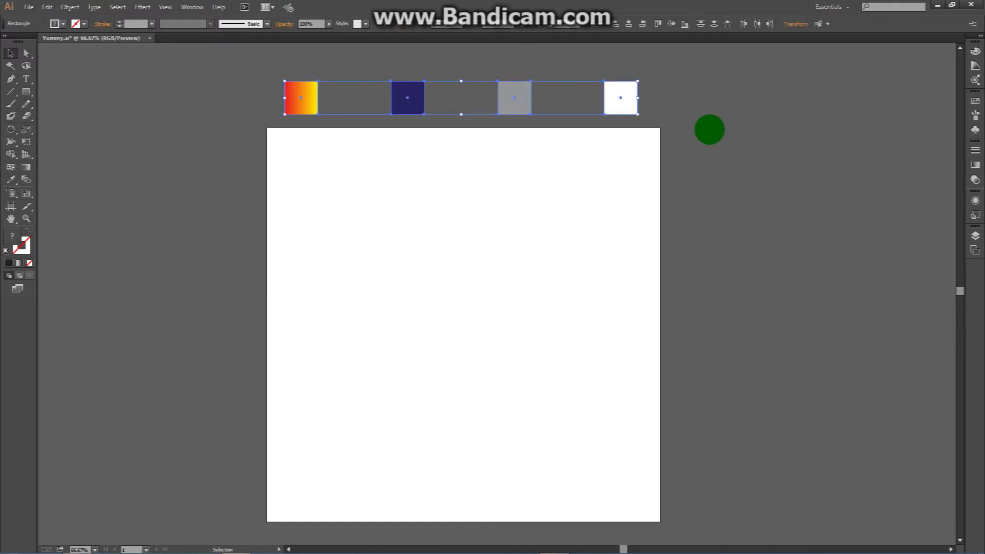
left_click(645, 100)
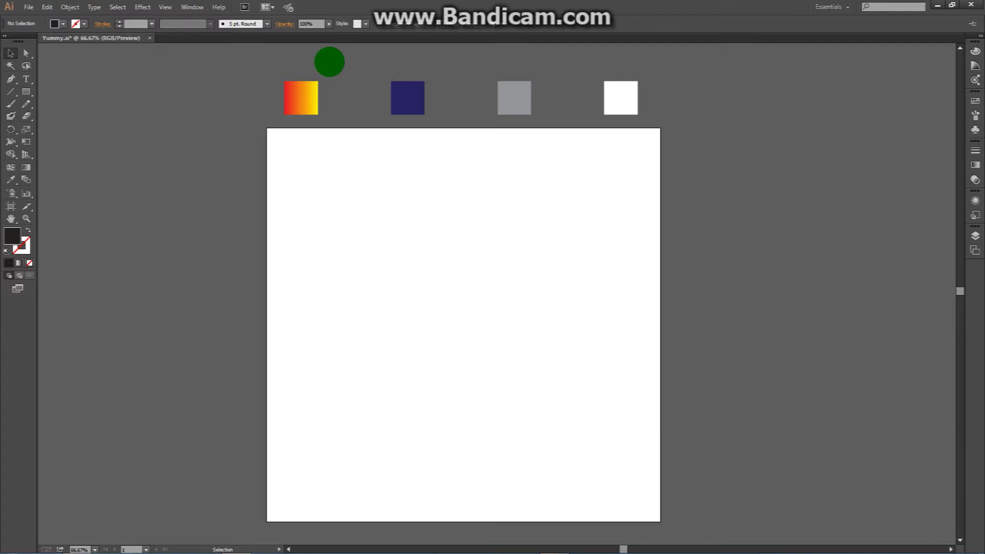
Reset the Essentials workspace to its default layout
left_click(192, 7)
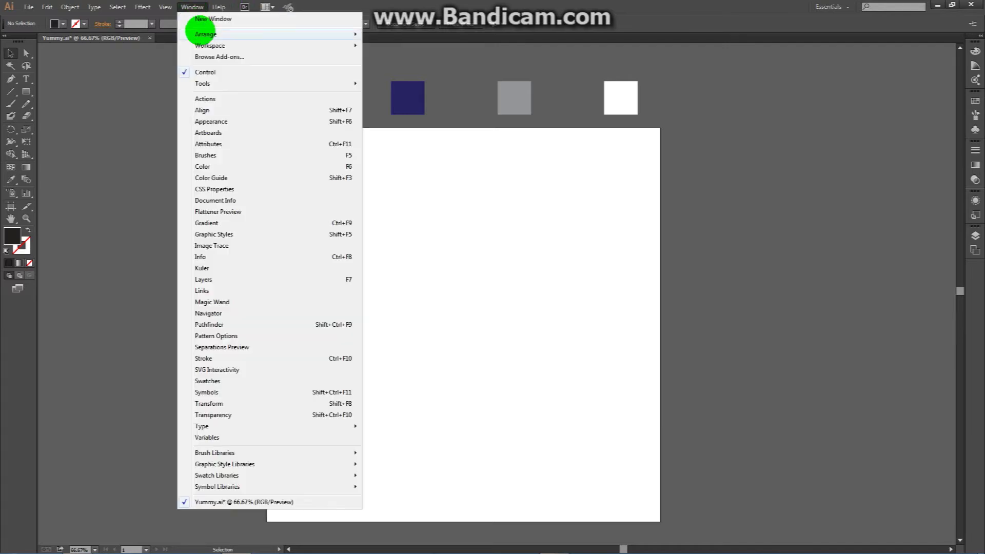
mouse_move(246, 45)
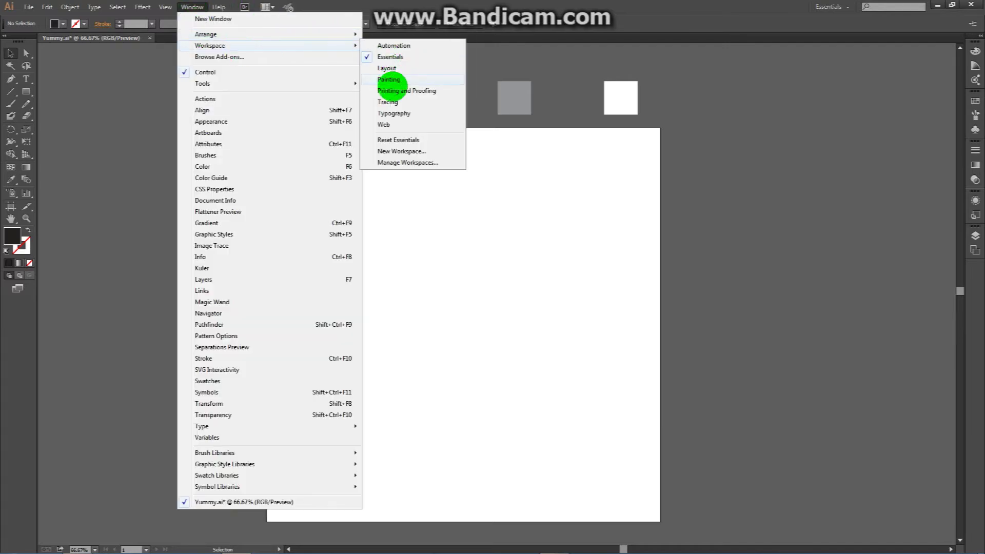
left_click(395, 139)
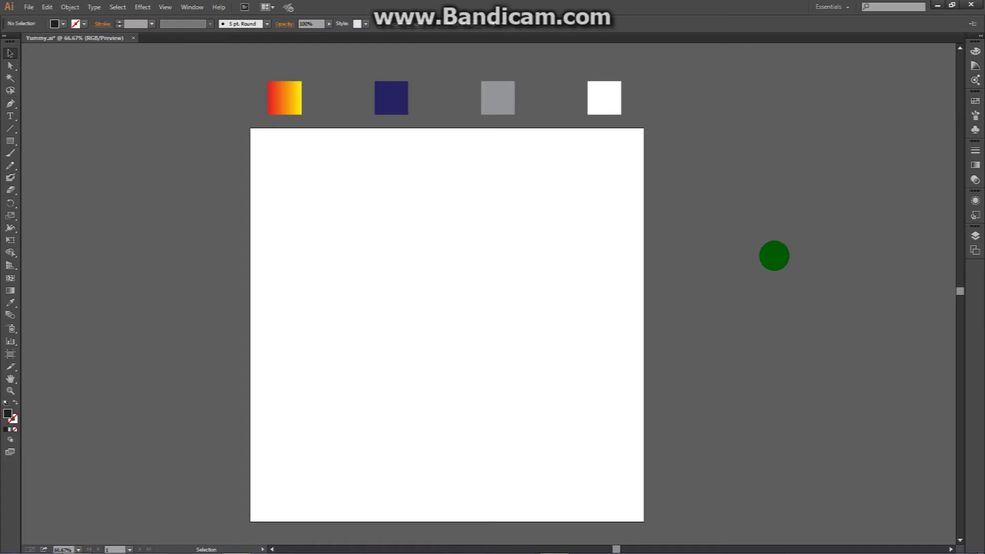
Add a point text object reading "Yummi" on the blank artboard
left_click(10, 115)
left_click(367, 308)
type("Yumm")
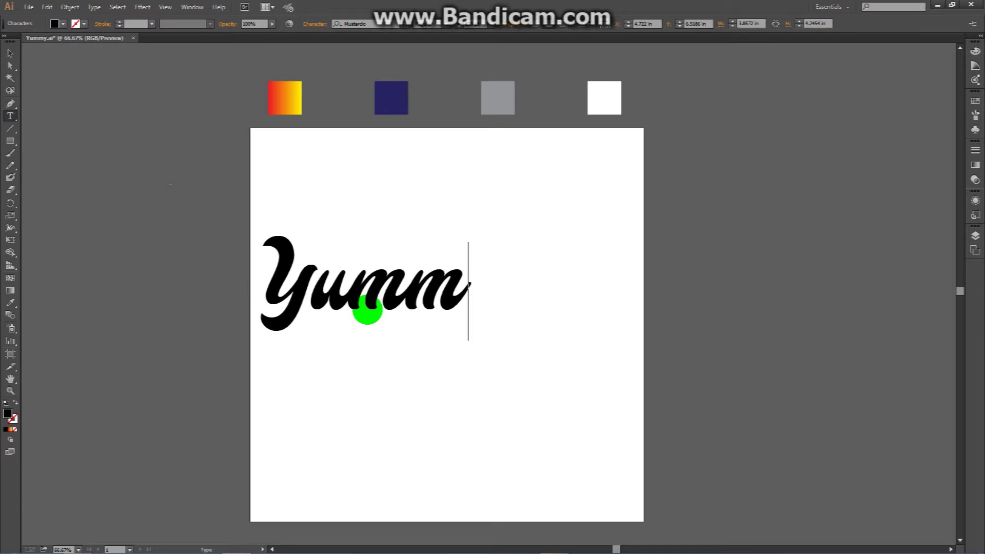
type("i")
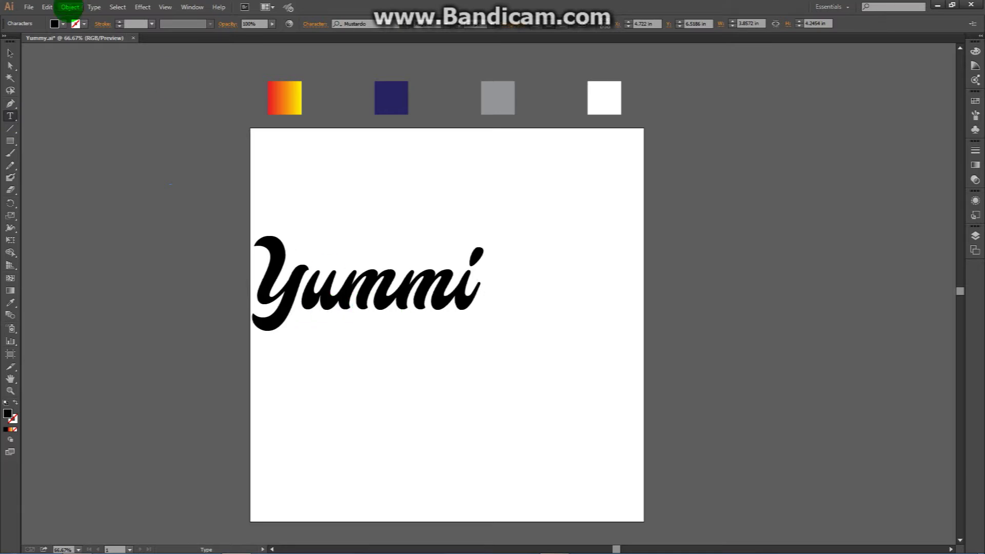
Move the "Yummi" text horizontally so it sits near the middle of the artboard, and deselect it
left_click(11, 53)
left_click_drag(423, 292, 534, 251)
left_click(605, 214)
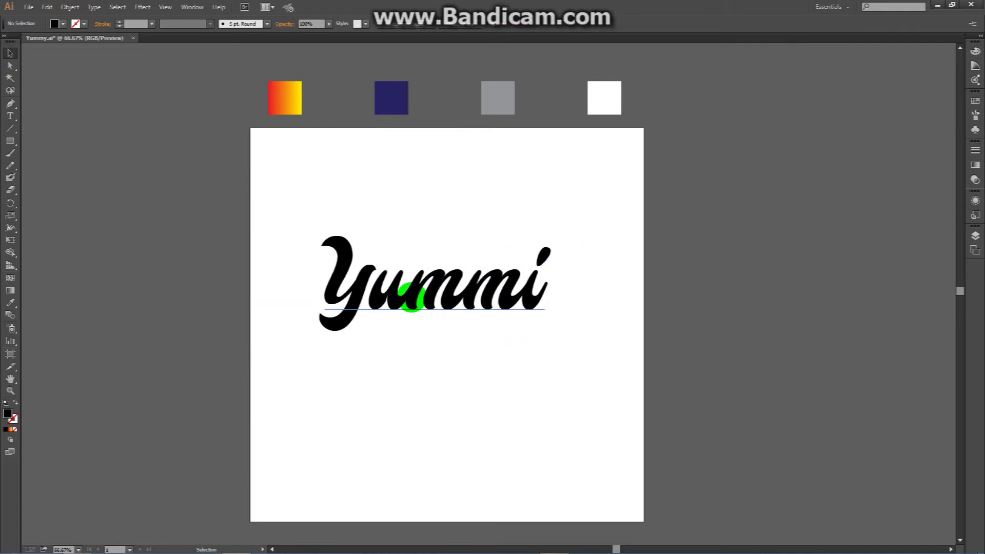
Try recolouring the "Yummi" text with the Eyedropper by sampling the navy, grey, white and red-to-yellow gradient squares above the artboard
left_click(411, 293)
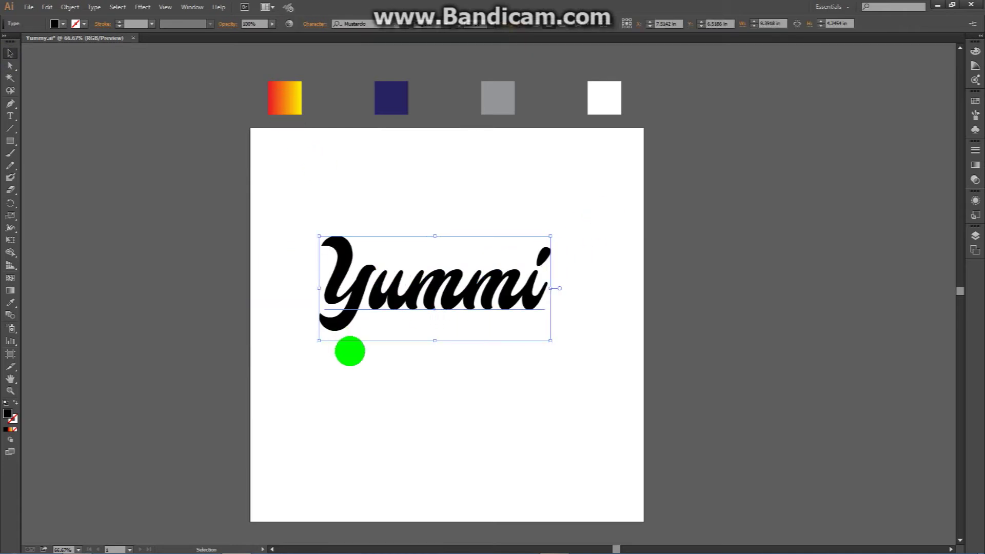
key("i")
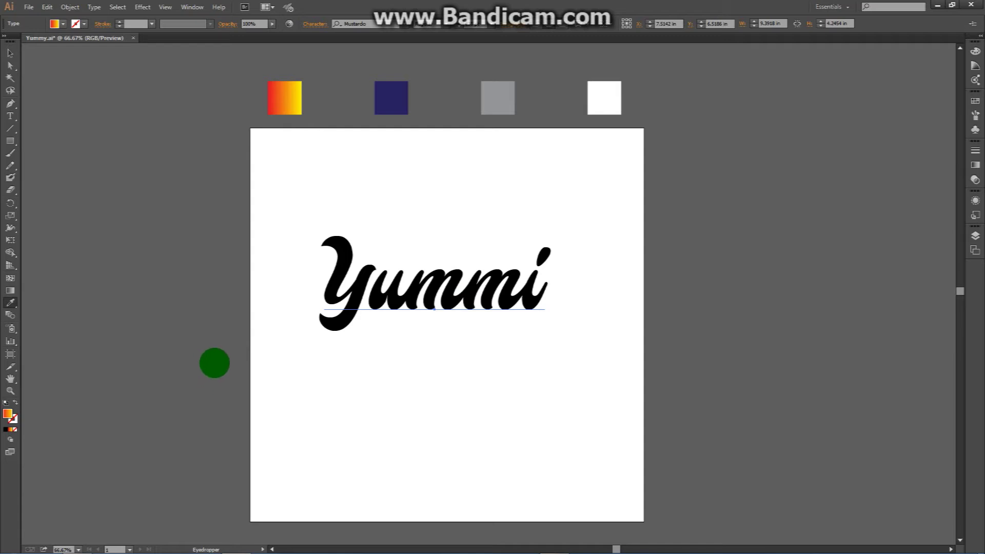
left_click(397, 98)
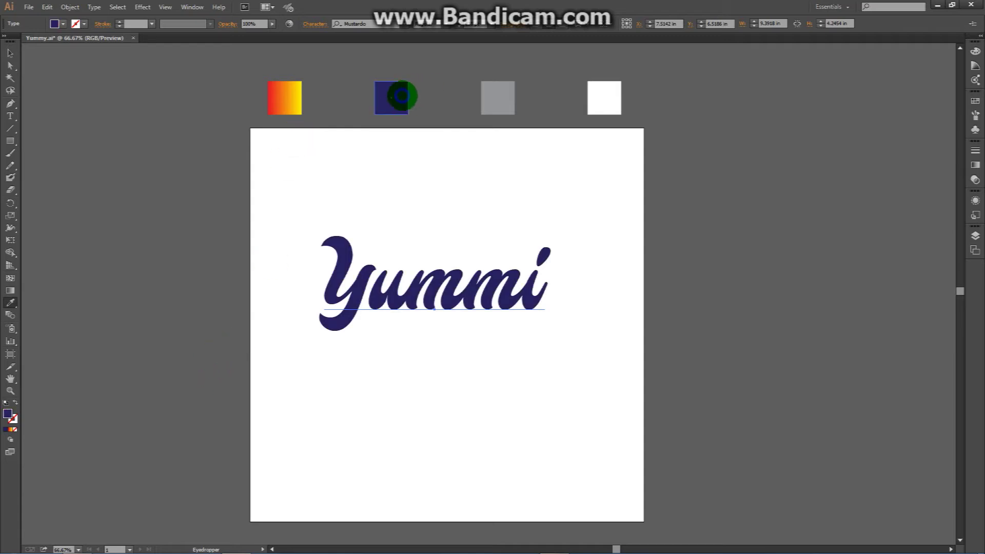
left_click(495, 99)
left_click(597, 102)
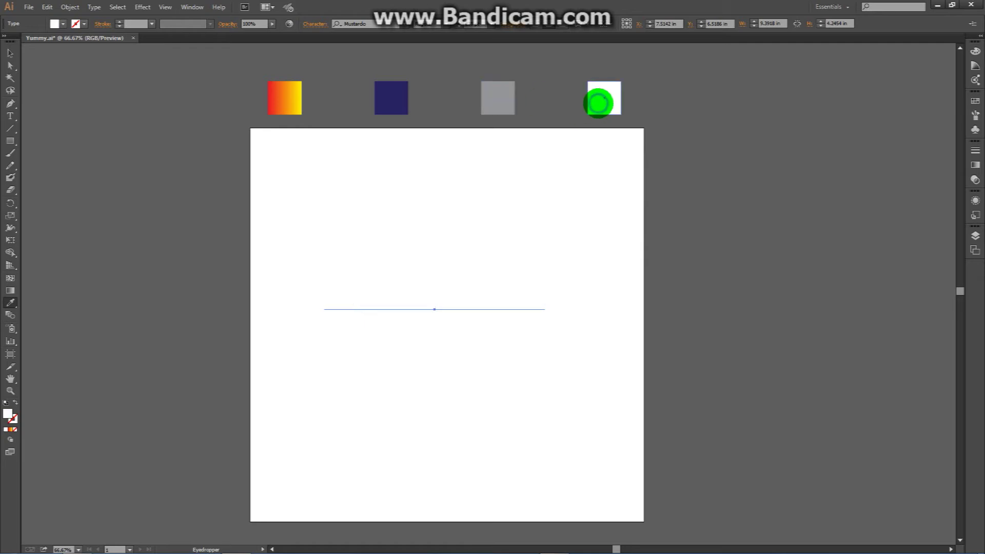
left_click(499, 101)
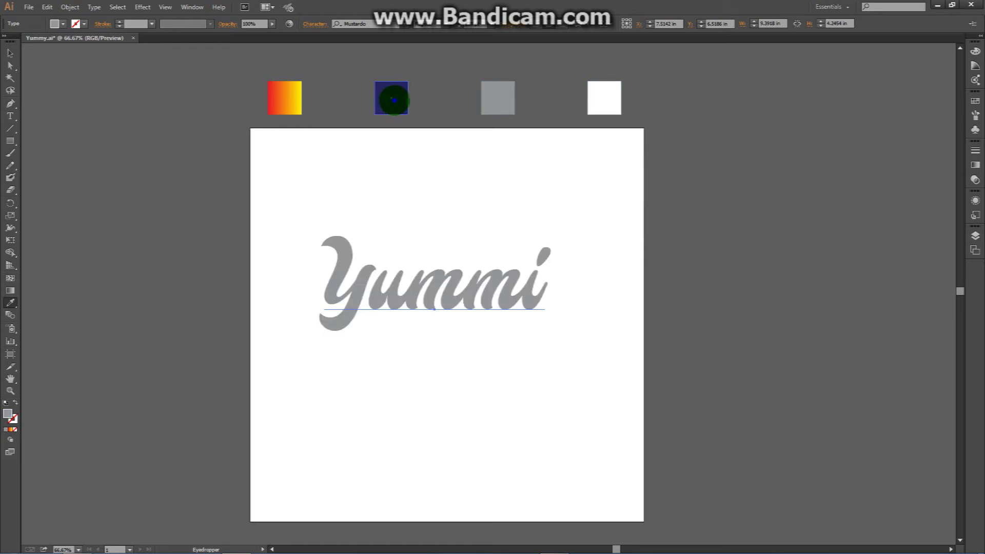
left_click(392, 99)
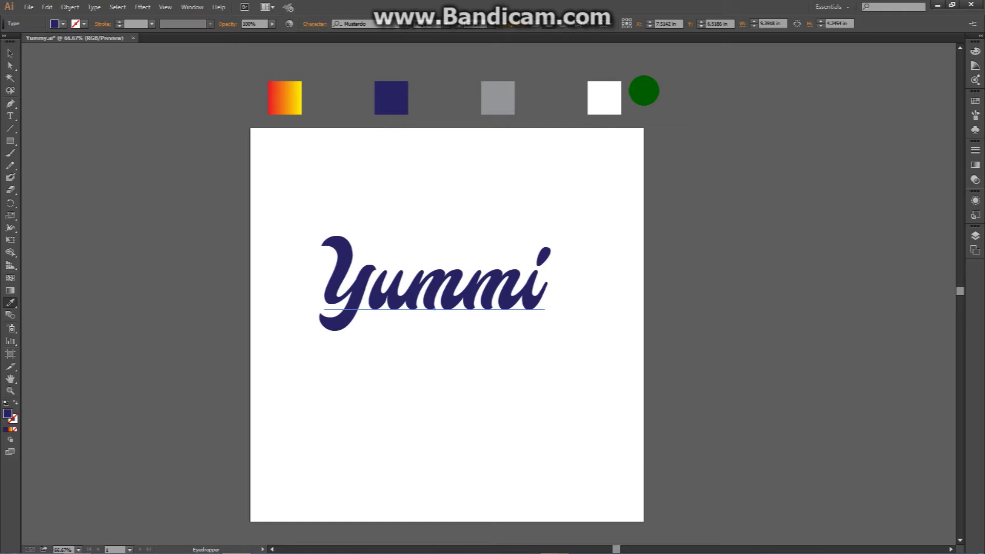
left_click(293, 97)
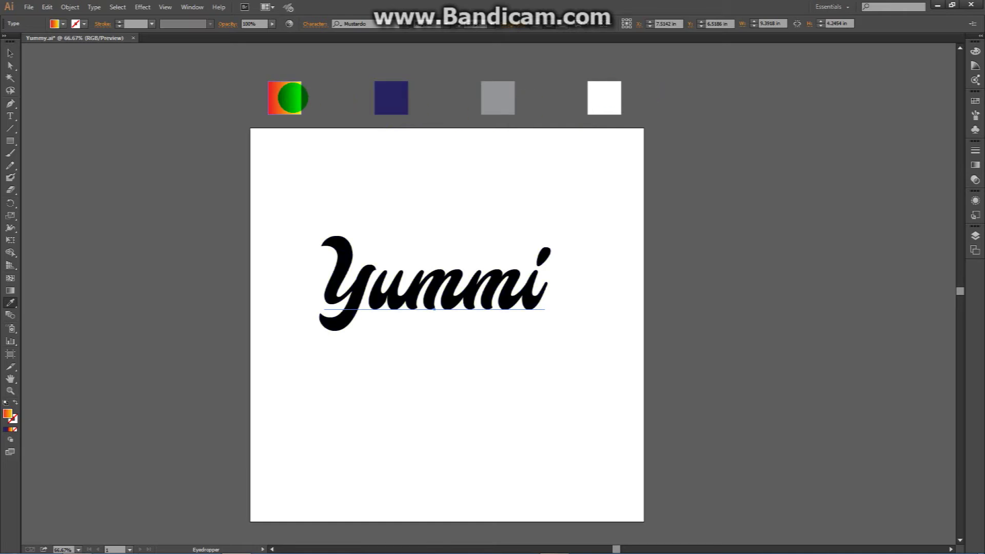
left_click(386, 91)
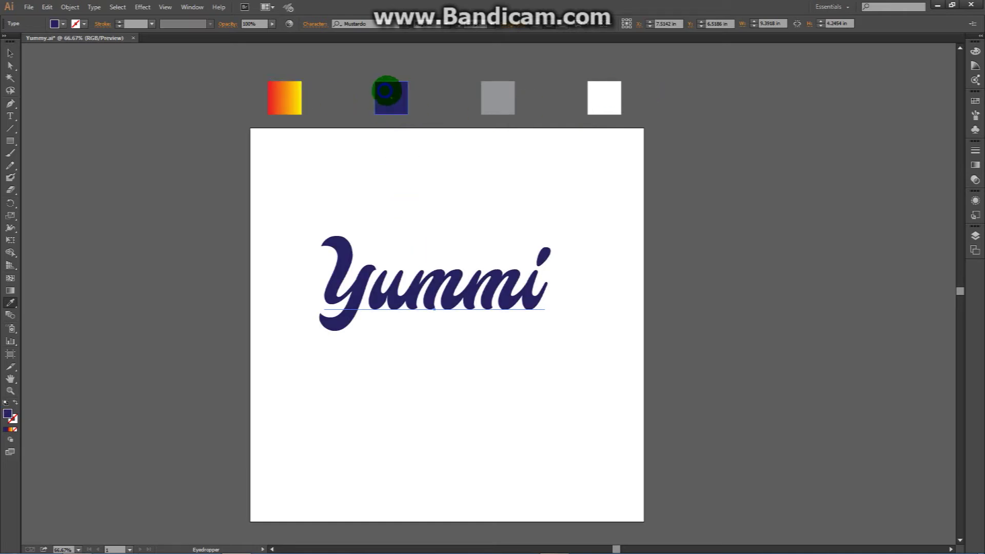
left_click(496, 97)
left_click(606, 96)
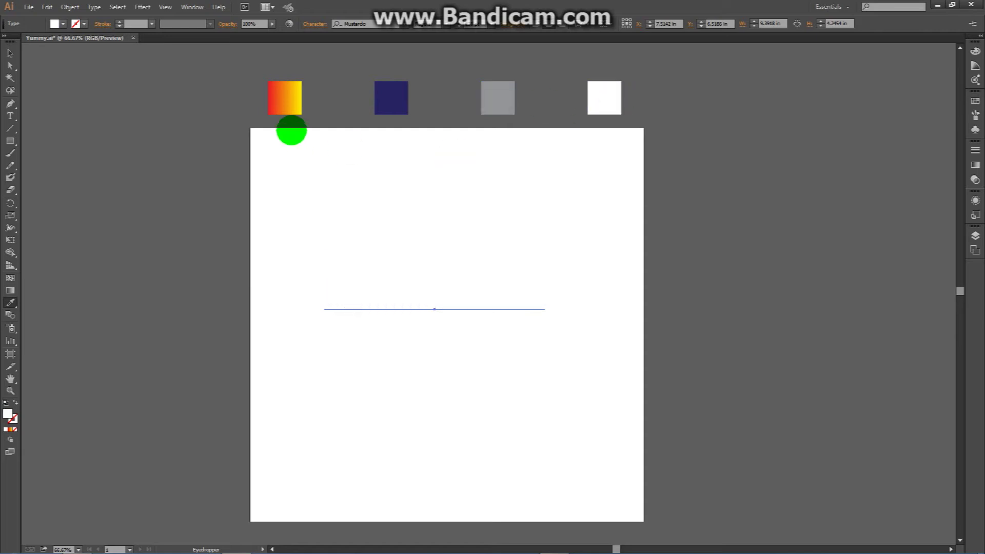
left_click(285, 96)
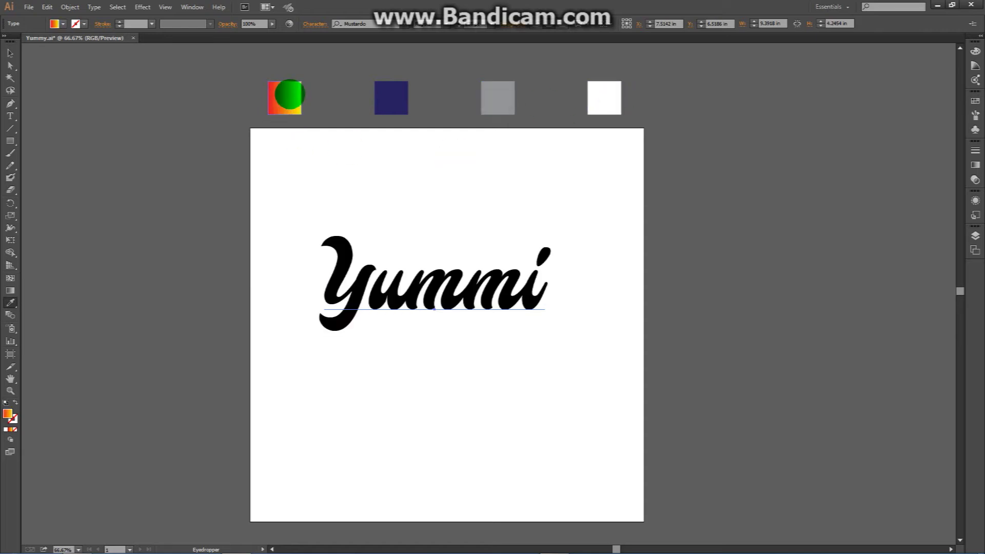
Remove the fill from the "Yummi" text so it has neither fill nor stroke, and deselect it
left_click(10, 53)
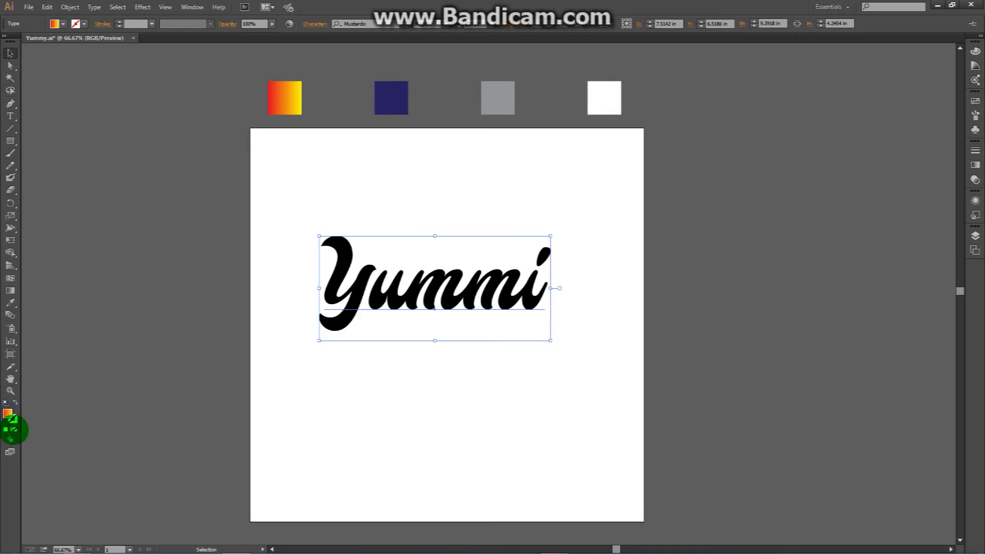
left_click(15, 429)
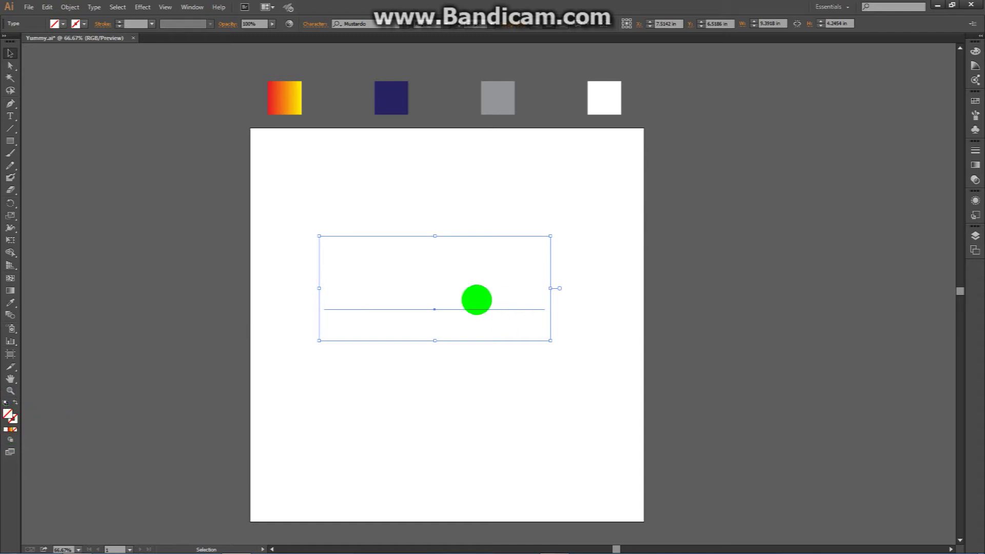
left_click(695, 264)
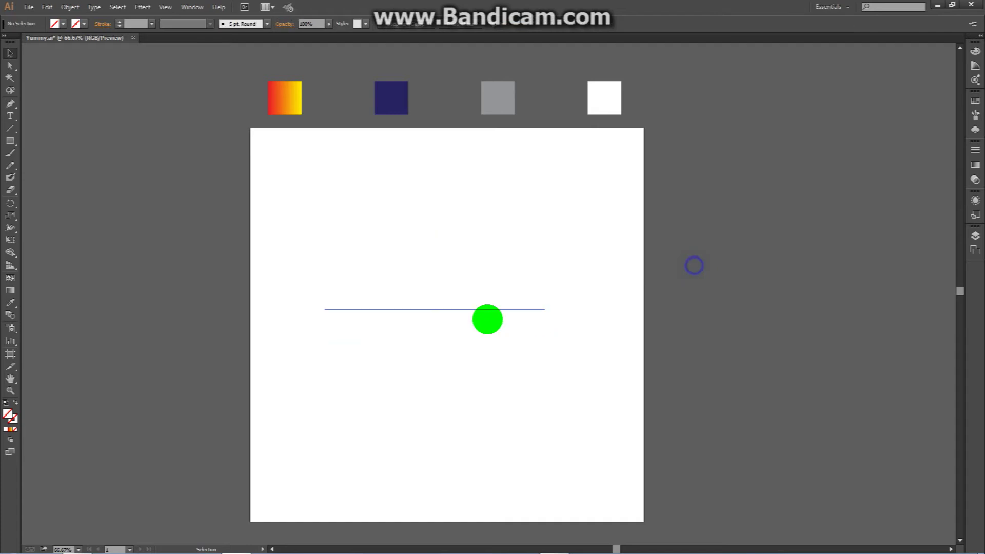
Select the unfilled text, check it in Outline view, and return to Preview
left_click(430, 299)
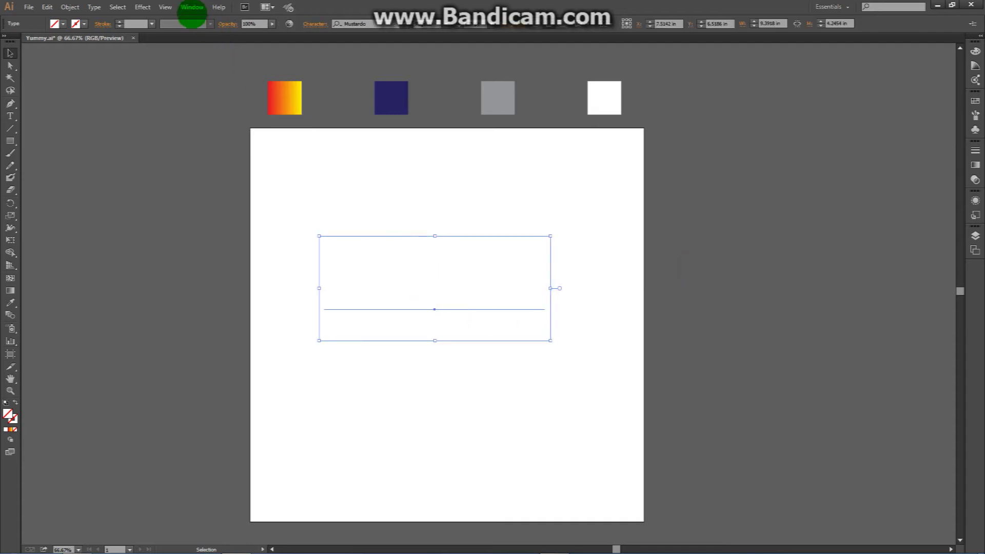
left_click(165, 7)
left_click(172, 17)
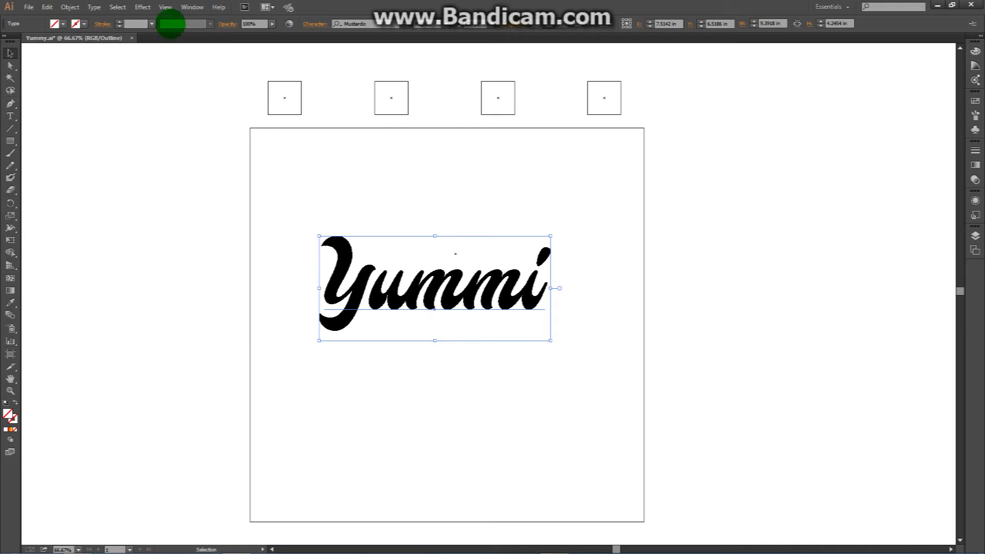
left_click(165, 7)
left_click(183, 19)
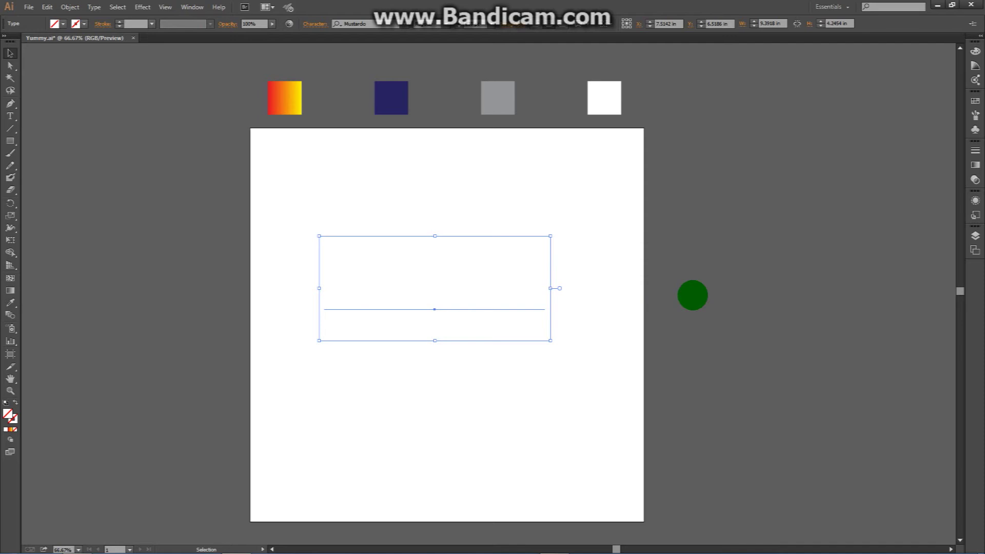
Expand the collapsed panels and add a new fill to the selected text object's appearance
left_click(352, 262)
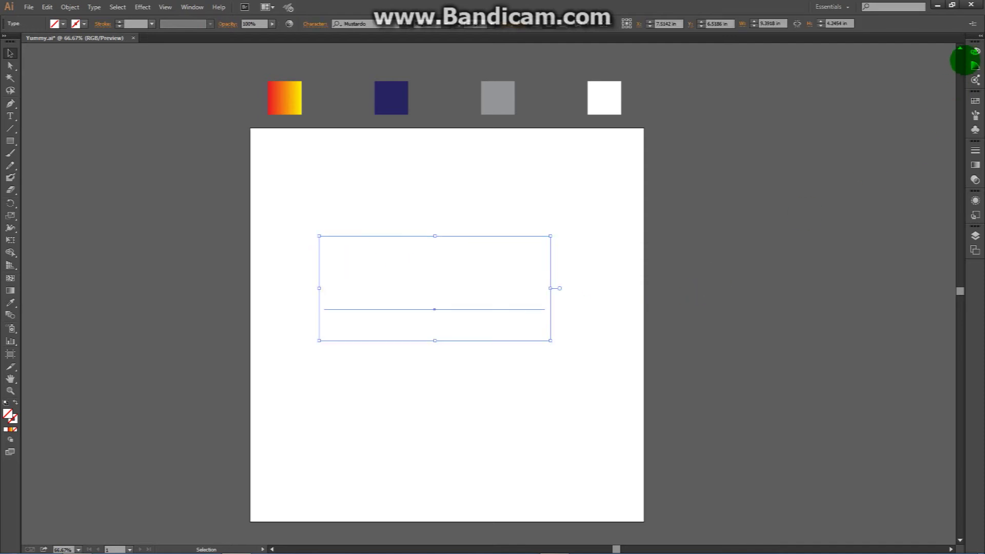
left_click(975, 32)
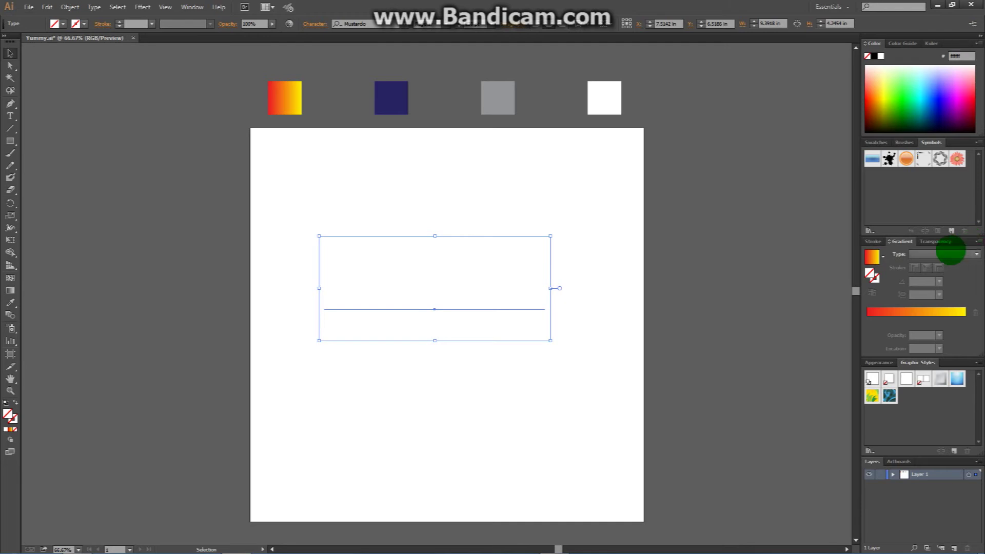
left_click(877, 363)
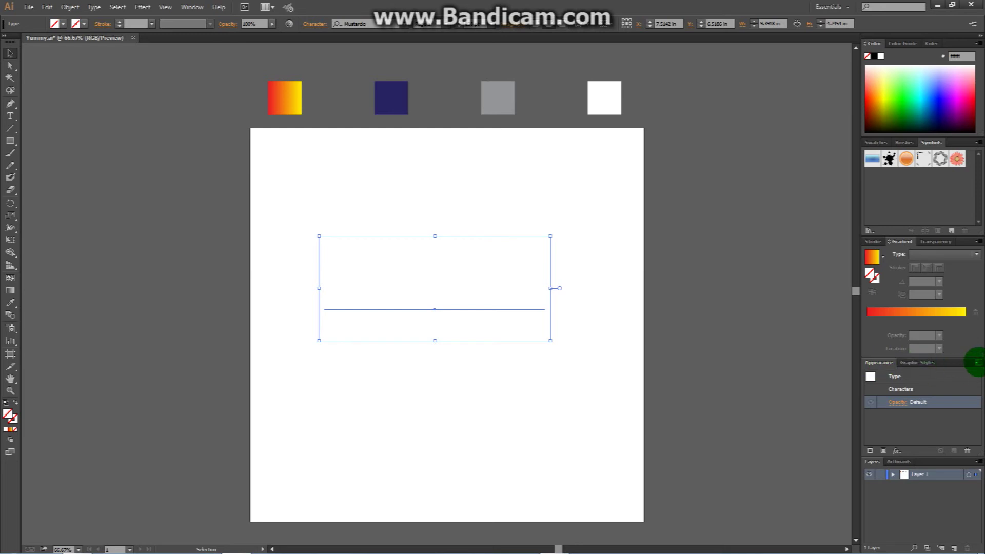
left_click(978, 362)
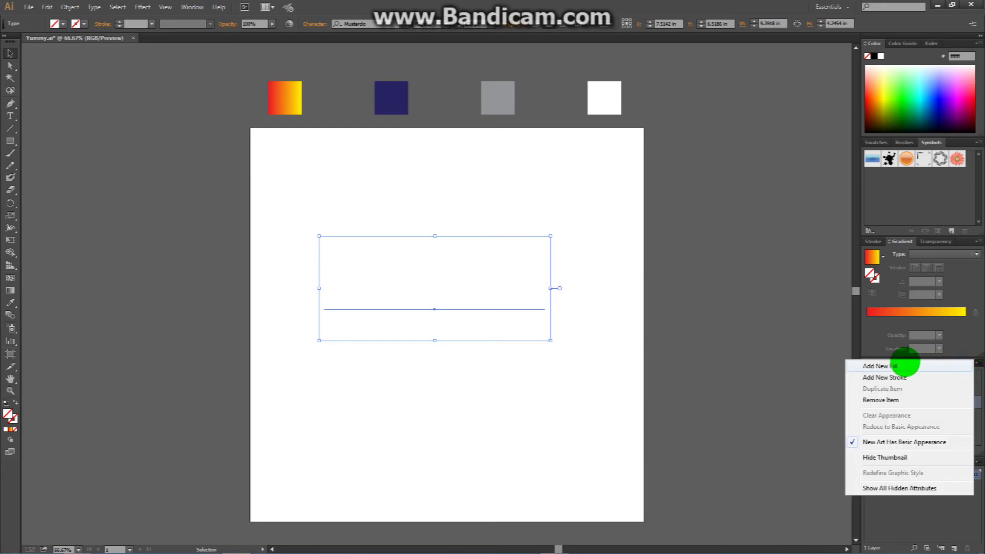
left_click(879, 367)
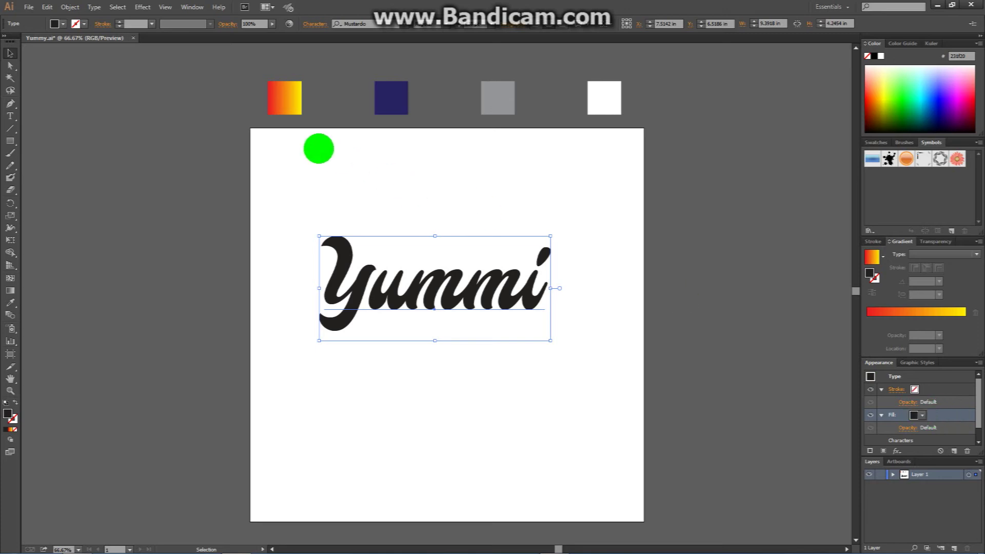
Apply the red-to-yellow gradient to the text's new fill by sampling the gradient square with the Eyedropper, and deselect the text
key("ctrl+shift+b")
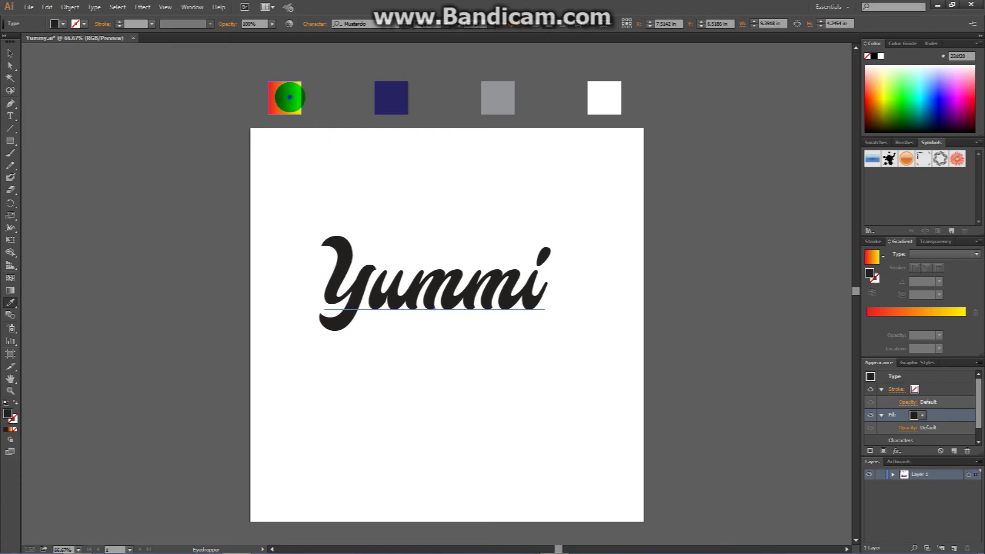
left_click(290, 97)
left_click(9, 52)
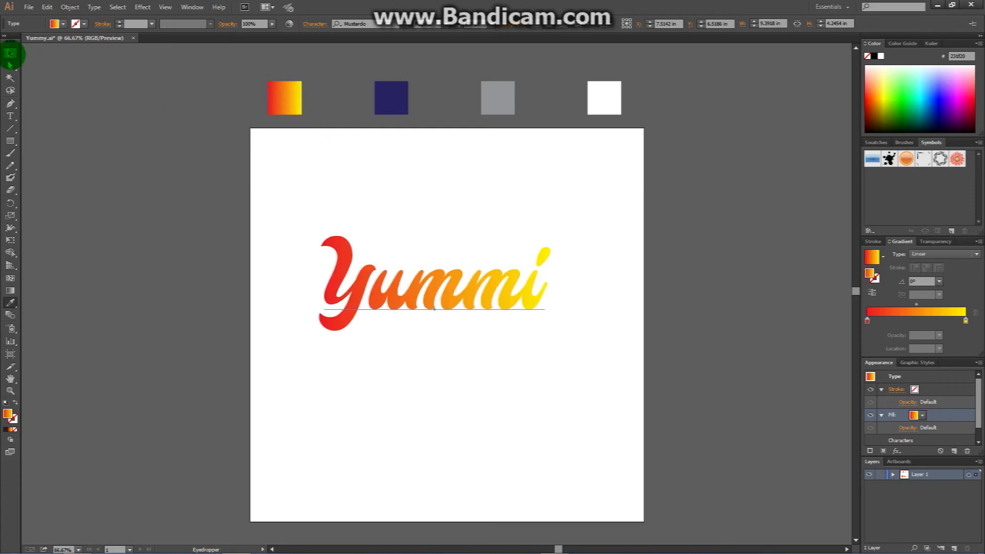
left_click(521, 363)
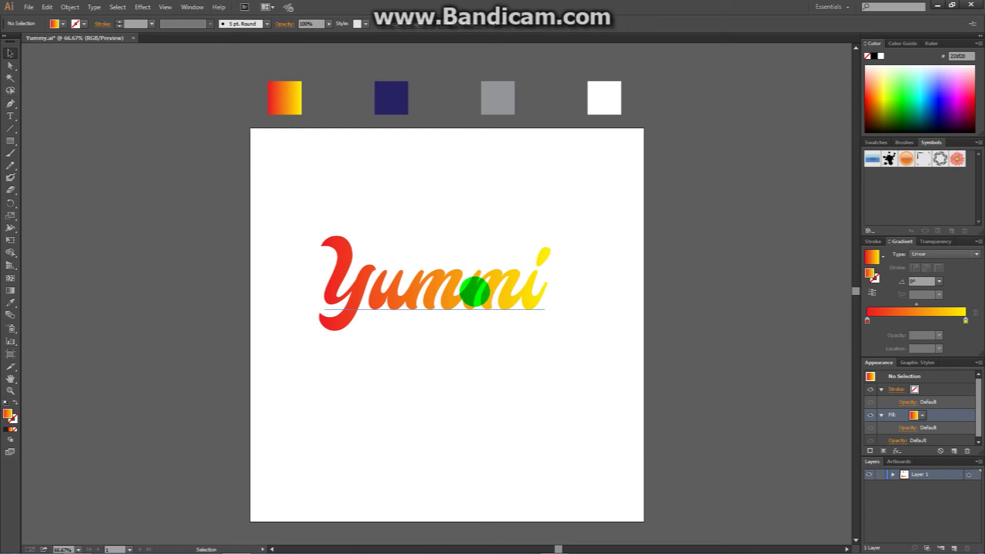
Replace the wording of the live "Yummi" text with "Anything" and finish editing it
left_click(475, 287)
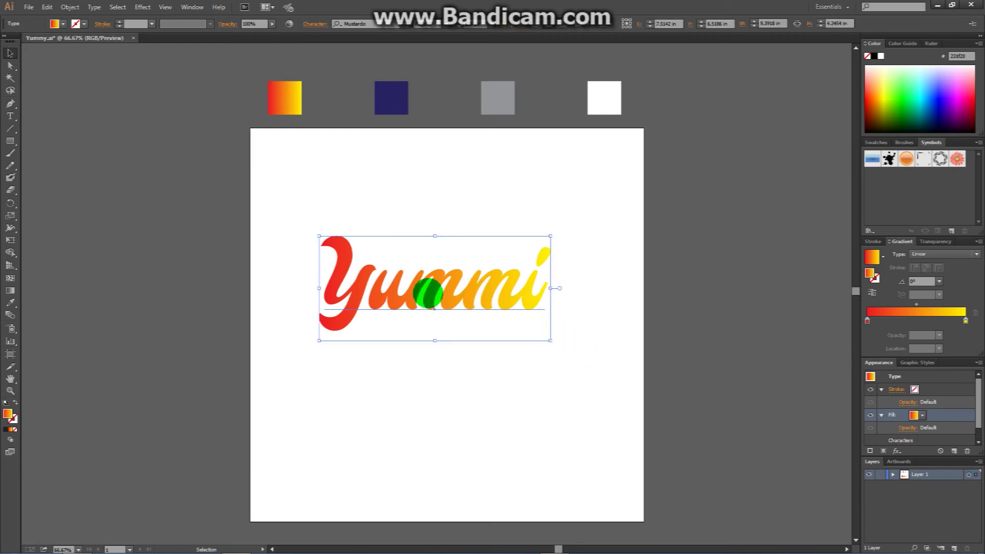
double_click(448, 285)
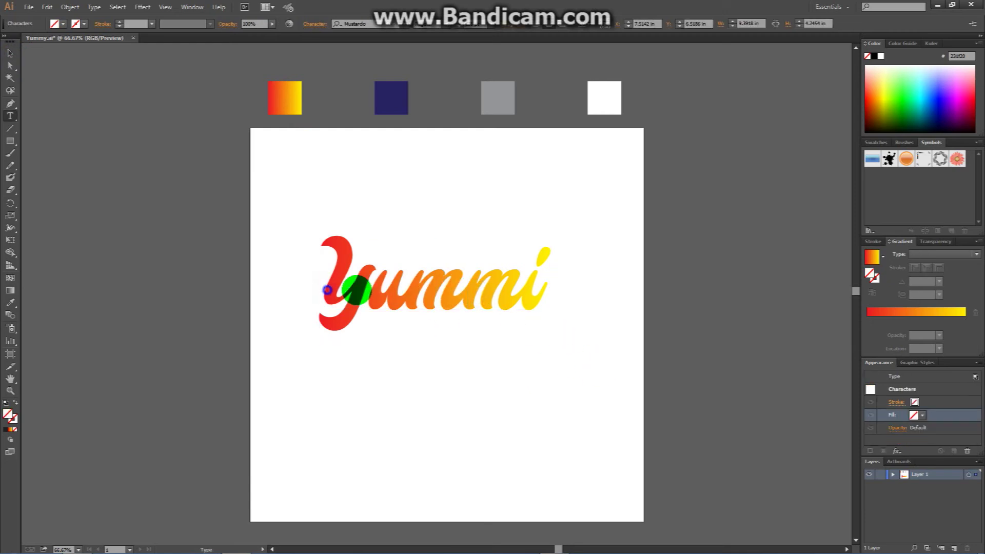
left_click_drag(325, 286, 544, 292)
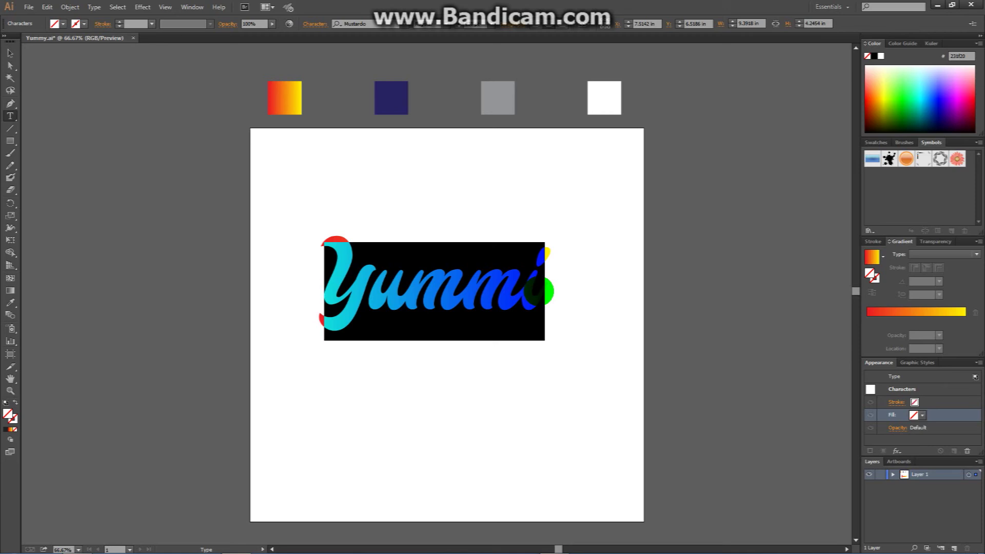
type("Anything")
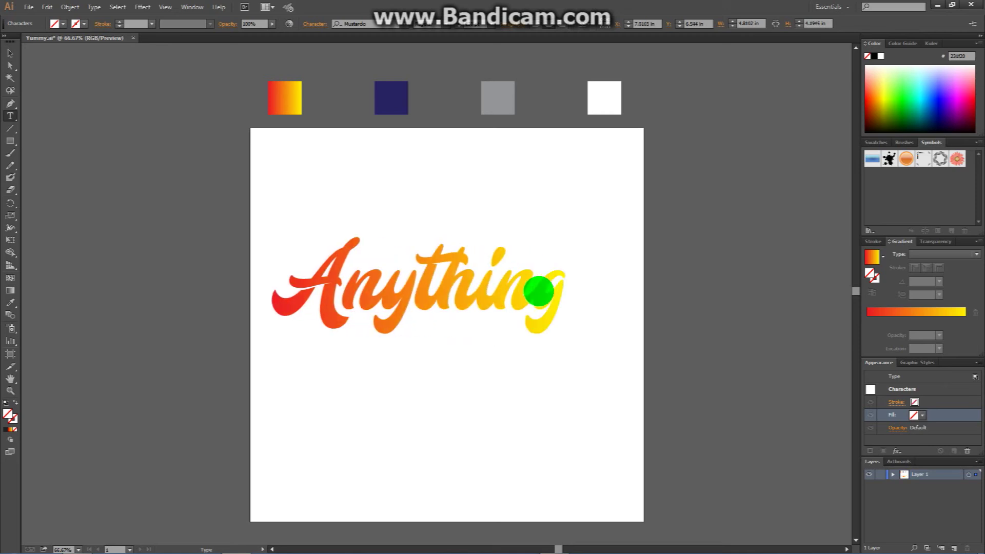
left_click(10, 53)
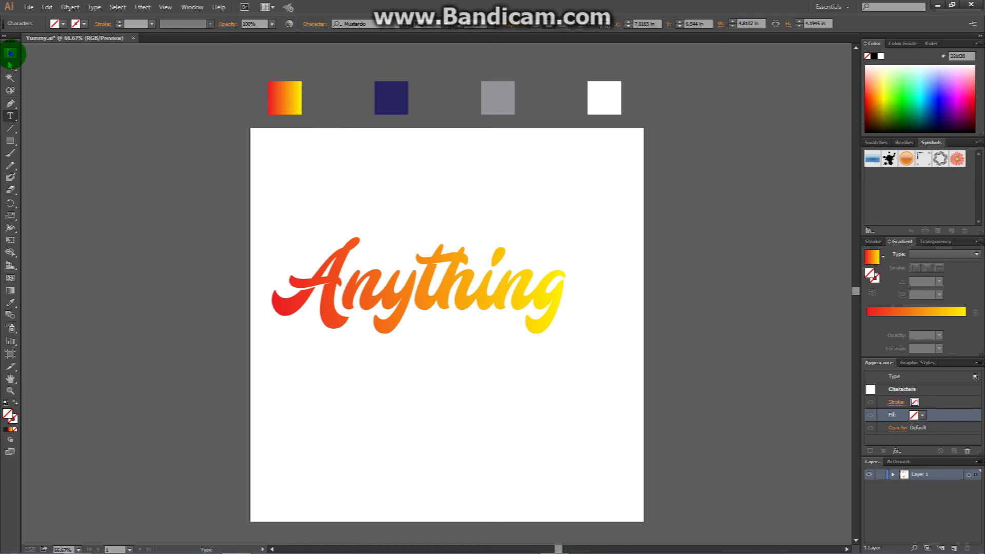
Redraw the gradient across the "Anything" text with the Gradient tool, red to yellow from left to right at about 1.4°, and deselect it
key("g")
left_click_drag(381, 307, 500, 274)
left_click_drag(328, 243, 414, 277)
left_click_drag(316, 291, 594, 285)
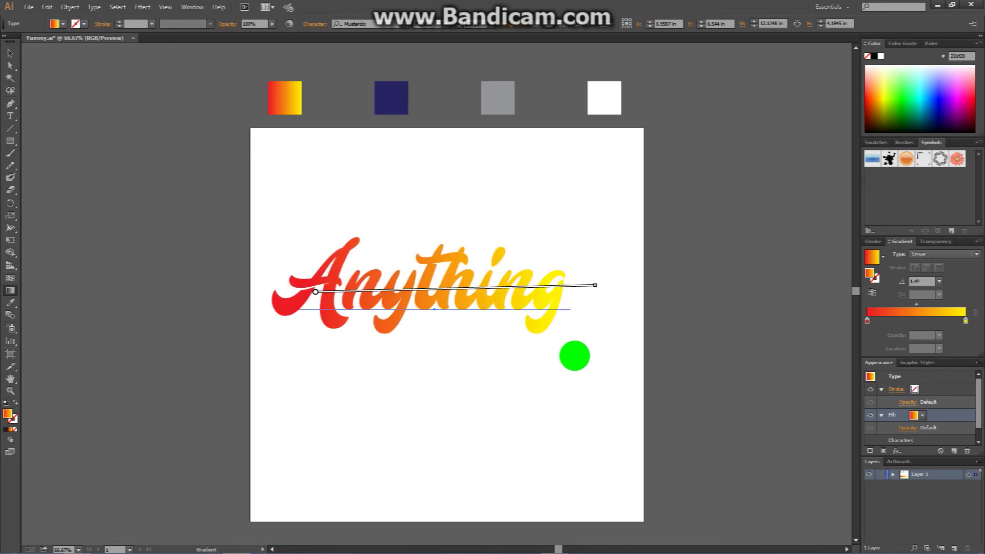
left_click(10, 52)
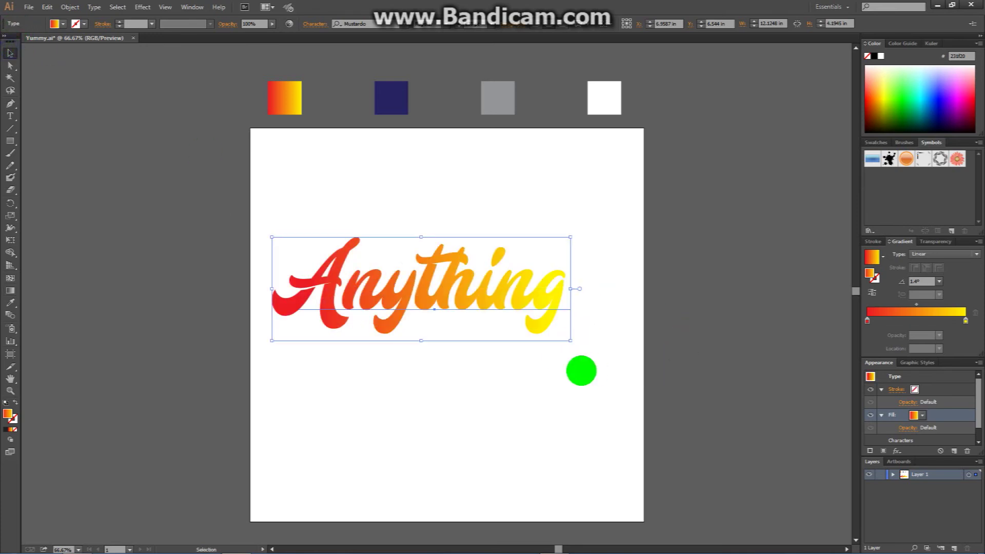
left_click(581, 370)
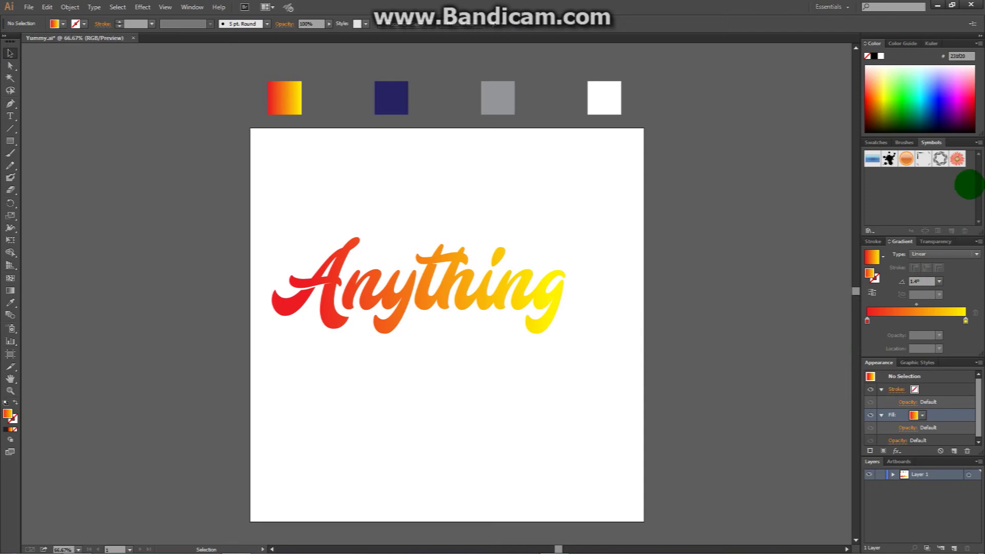
Collapse the panels, move the "Anything" text up near the artboard's upper edge, and deselect it
left_click(977, 36)
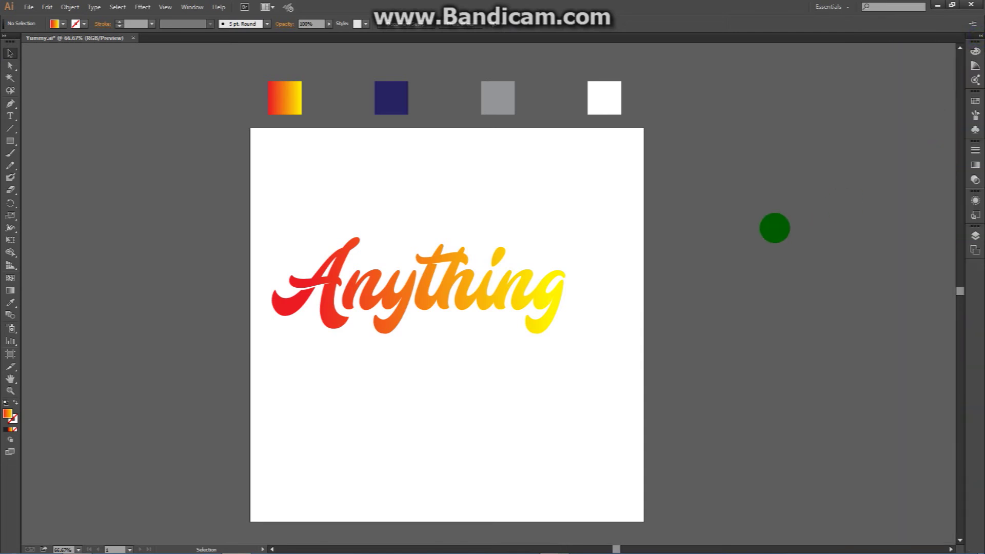
left_click_drag(472, 301, 488, 214)
left_click(700, 317)
Add a new text object reading "Gradient" below "Anything" and center it roughly on the artboard
left_click(10, 116)
left_click(377, 362)
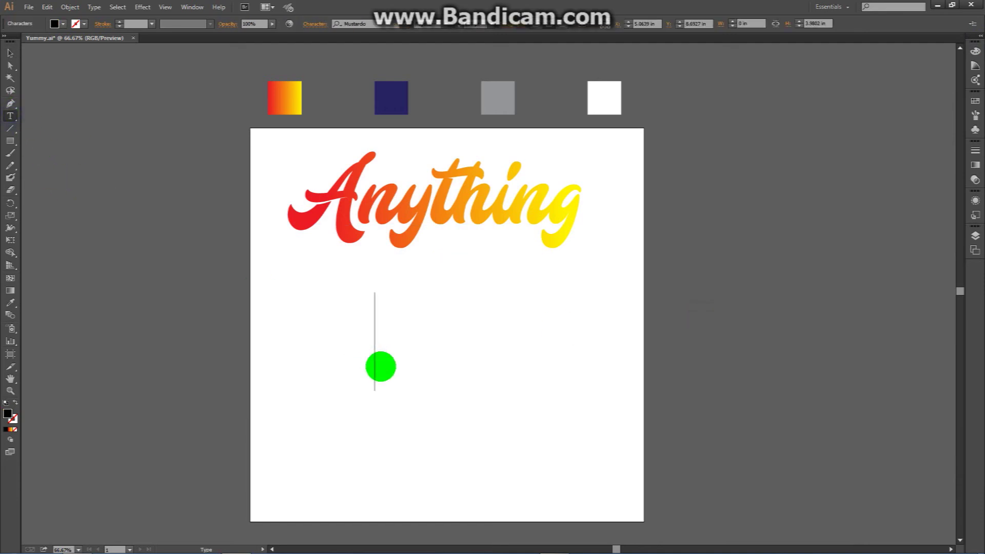
type("Gradient")
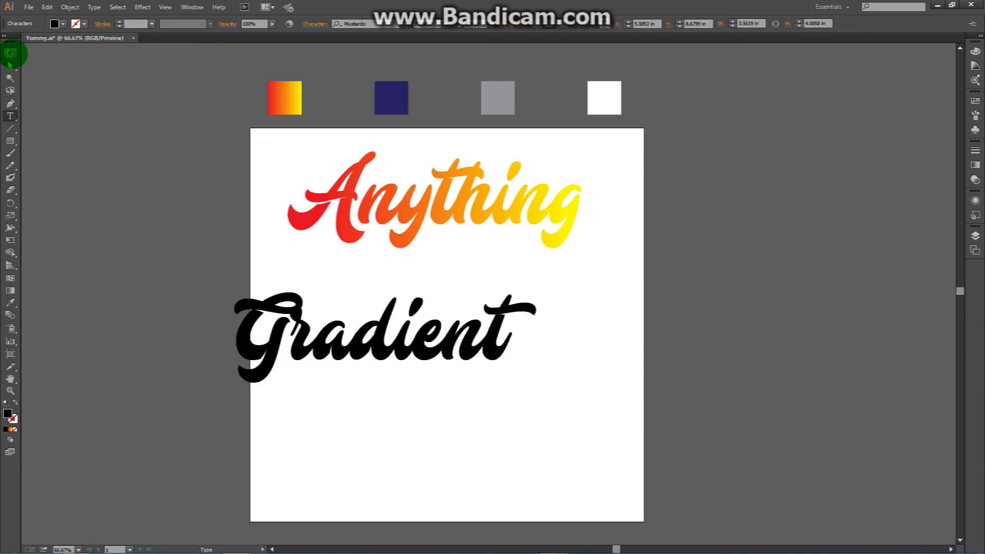
left_click(10, 53)
left_click_drag(414, 360, 479, 372)
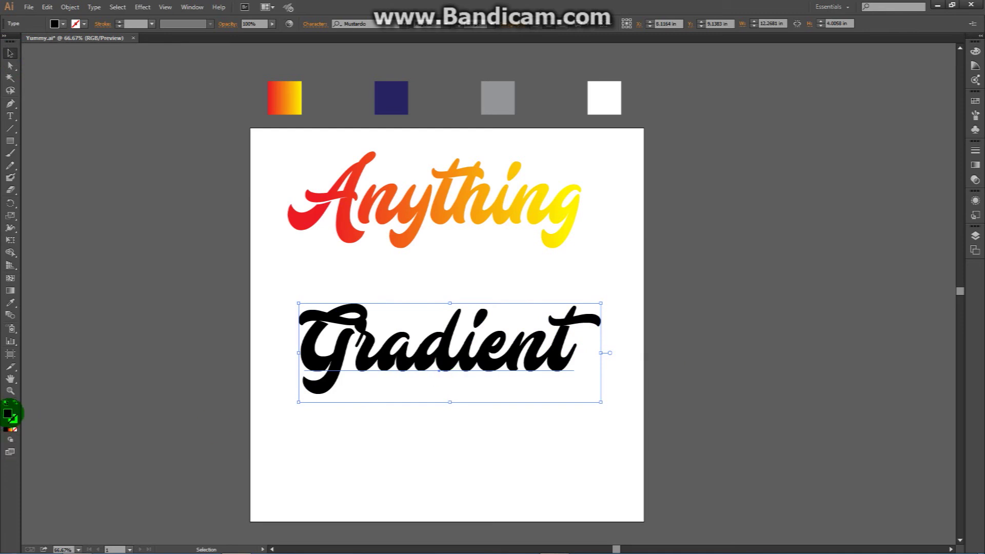
Set the "Gradient" text's fill to none, expand the panels, and add a new fill to its appearance
left_click(15, 429)
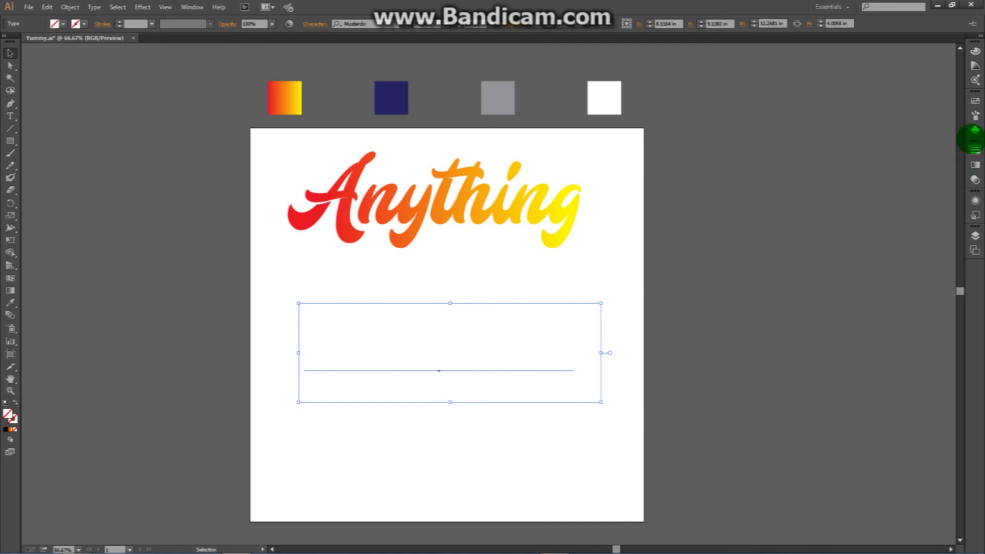
left_click(976, 35)
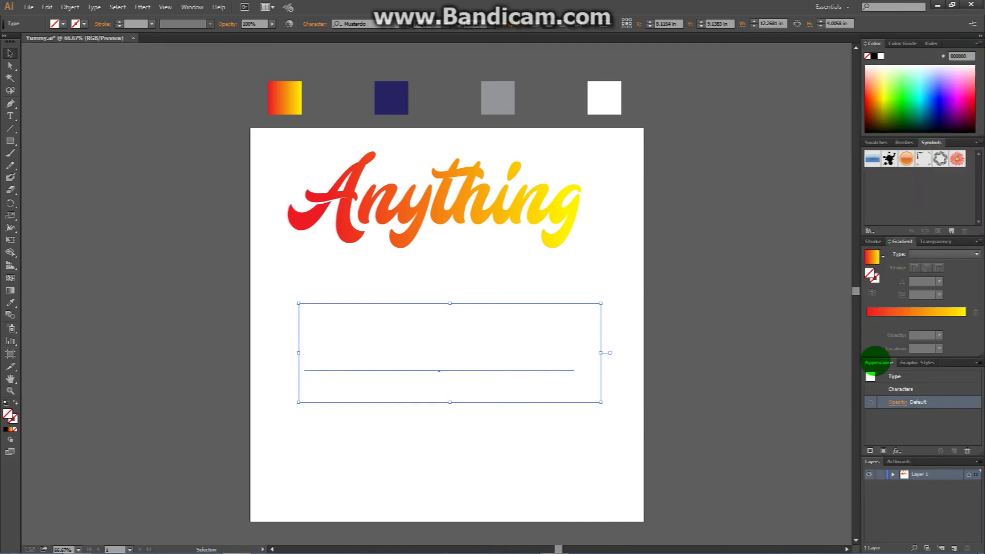
left_click(977, 362)
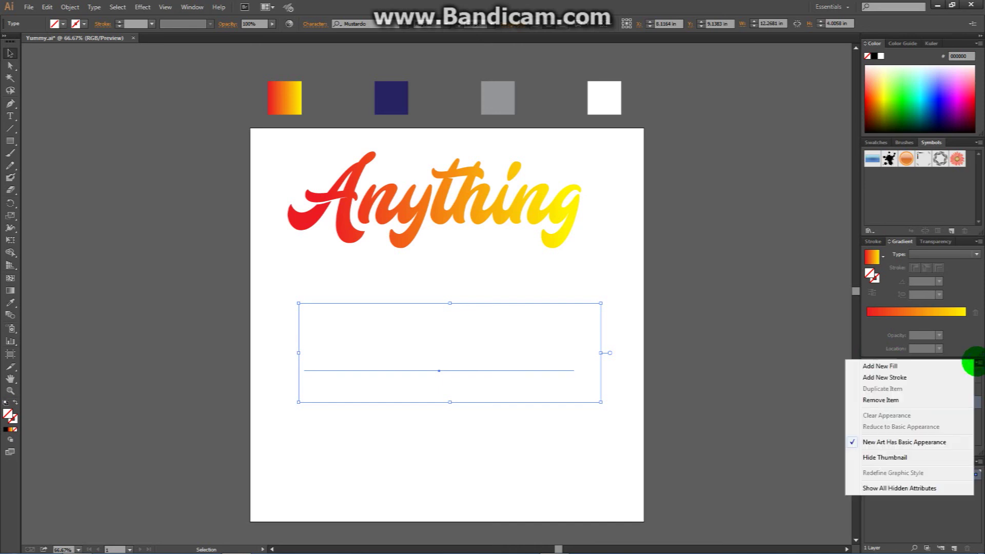
left_click(892, 364)
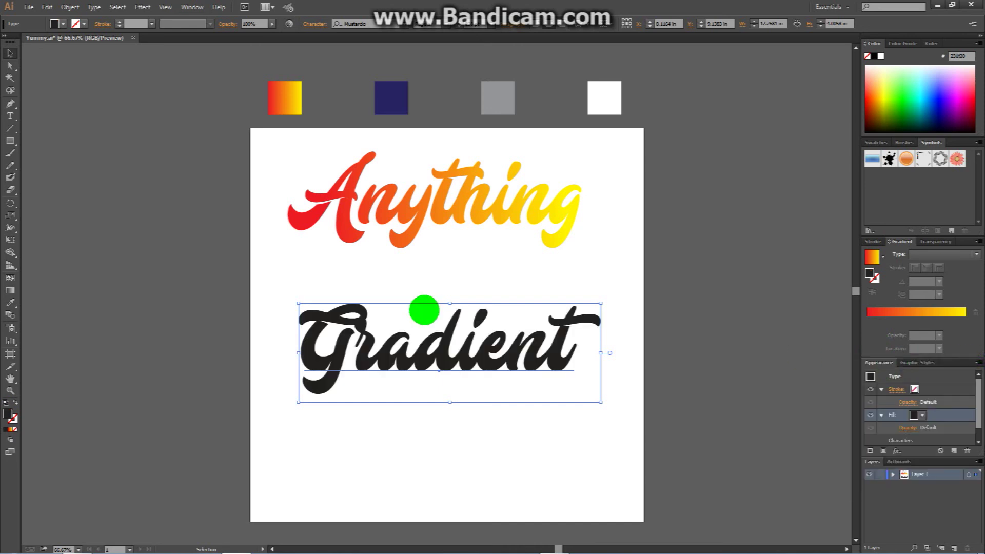
Apply the red-to-yellow gradient to the "Gradient" text by sampling the gradient square with the Eyedropper, and deselect the text
key("i")
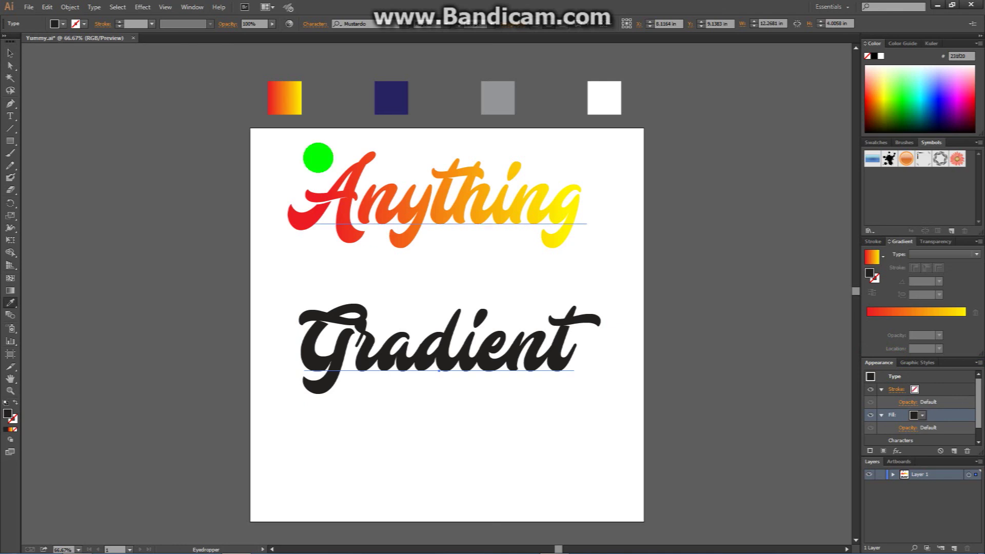
left_click(292, 96)
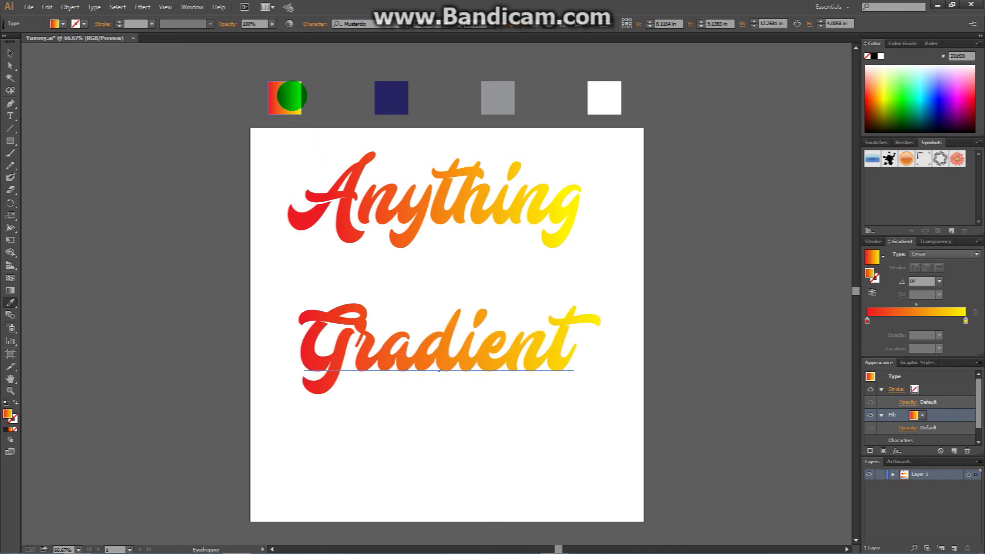
left_click(8, 53)
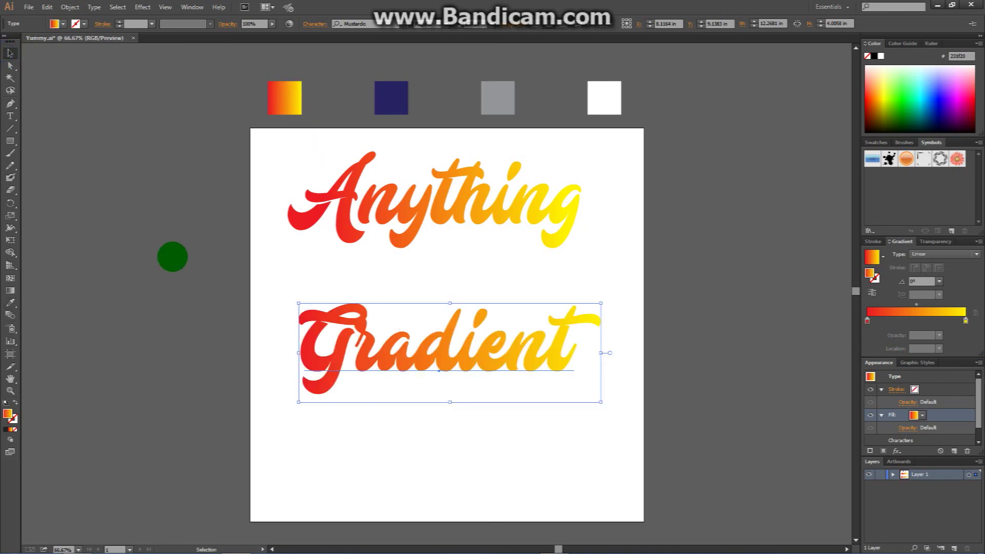
left_click(172, 257)
Recolor the "Gradient" text's gradient stops, the red one to green (2bb673) and the yellow one to pink (ee2a7b)
left_click(393, 358)
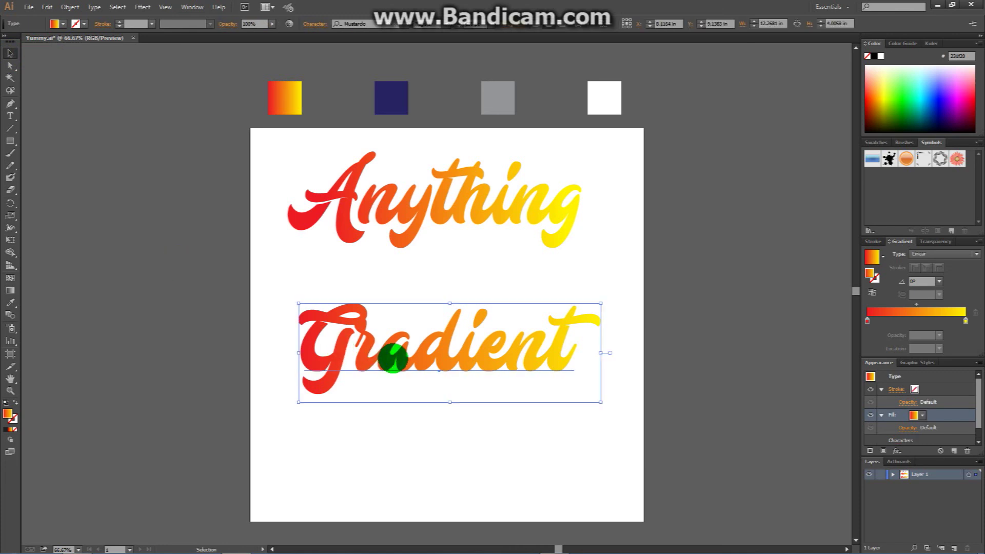
left_click(866, 320)
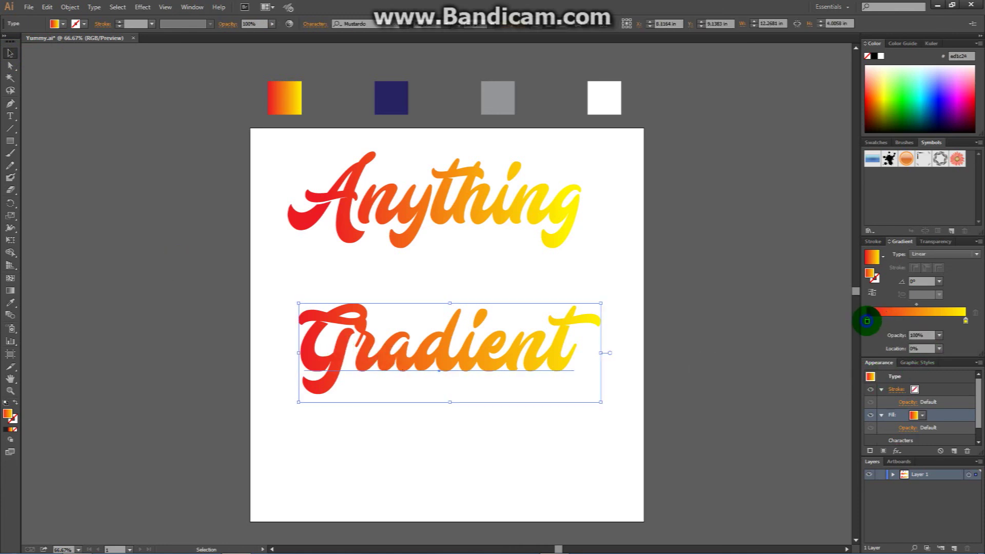
double_click(866, 321)
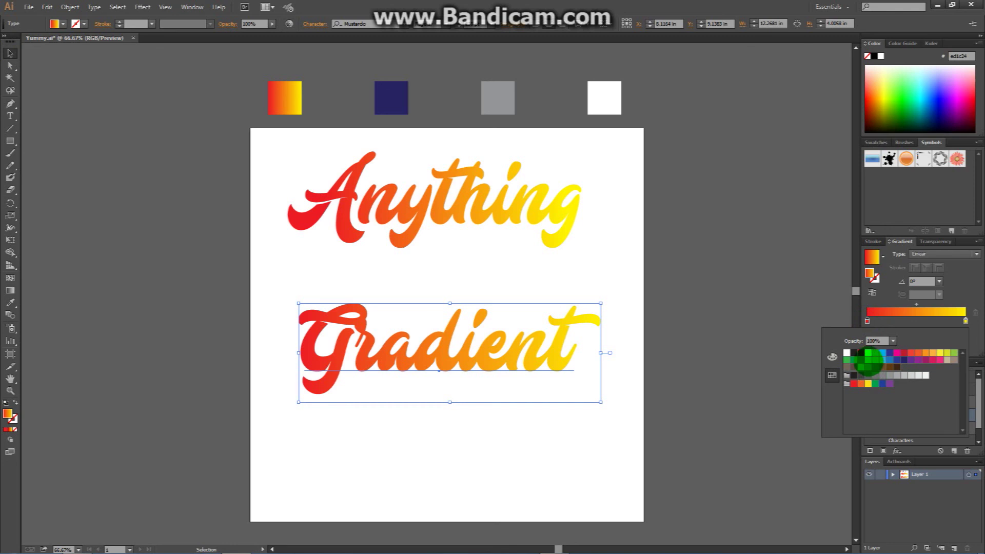
left_click(868, 359)
left_click(964, 321)
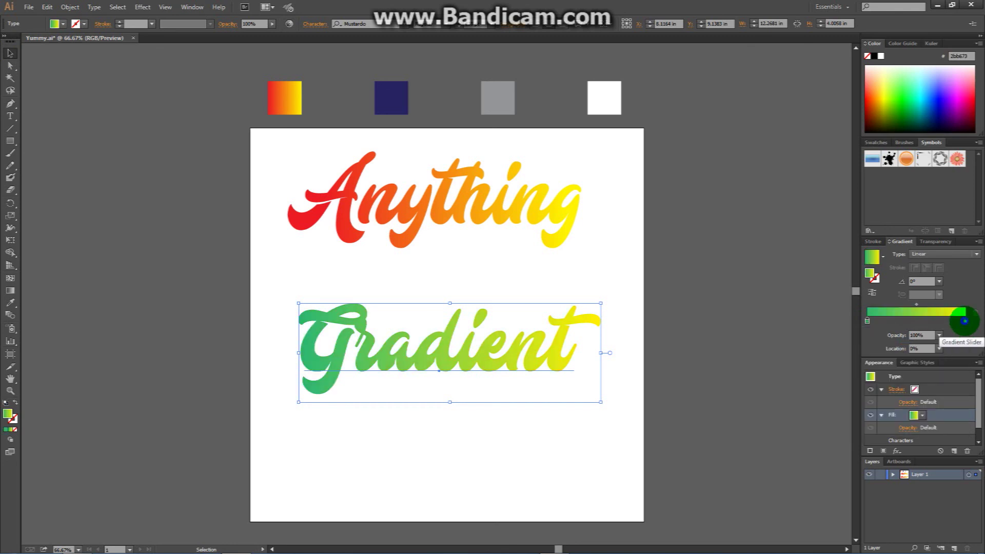
double_click(965, 321)
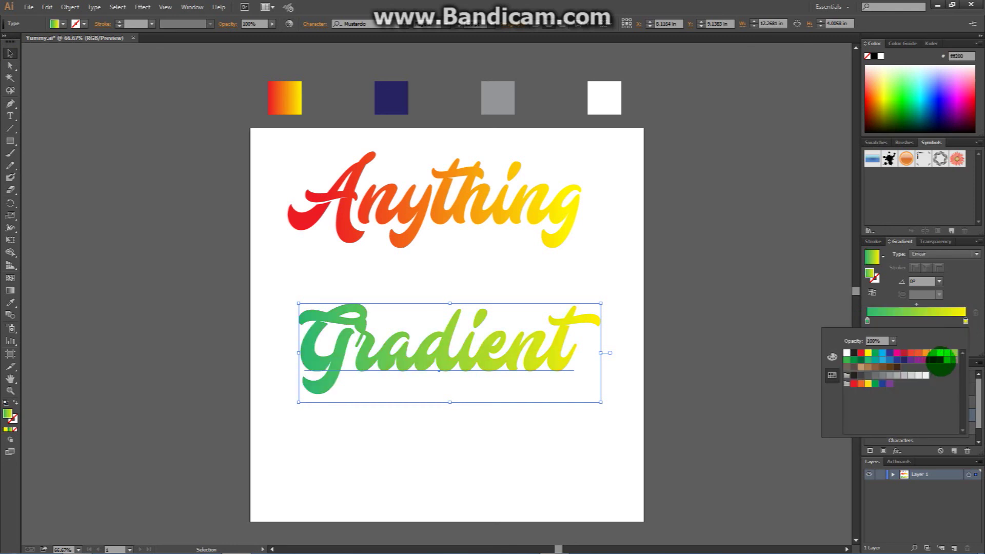
left_click(939, 360)
left_click(589, 340)
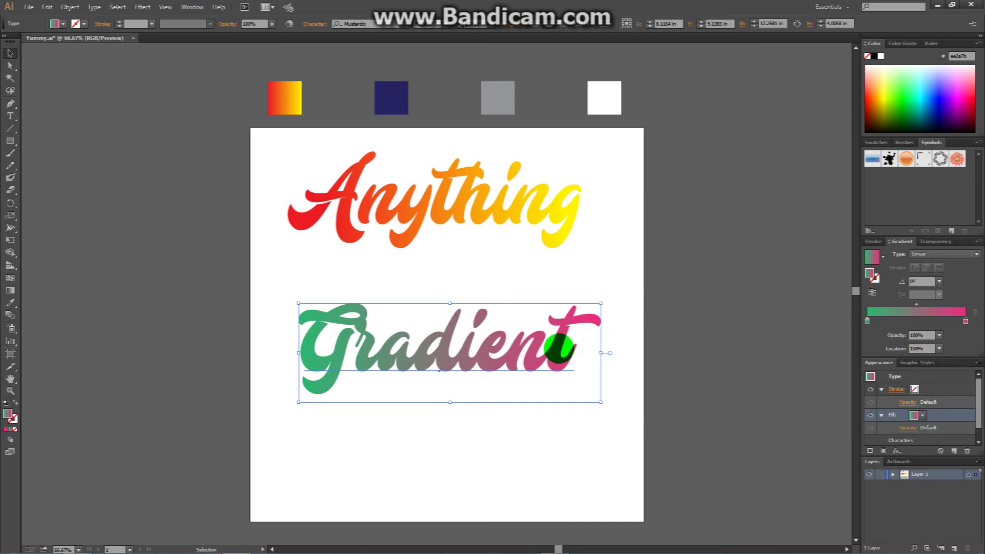
Move the "Gradient" text slightly up closer to "Anything", deselect it, and collapse the panels
left_click_drag(560, 345, 569, 329)
left_click(740, 290)
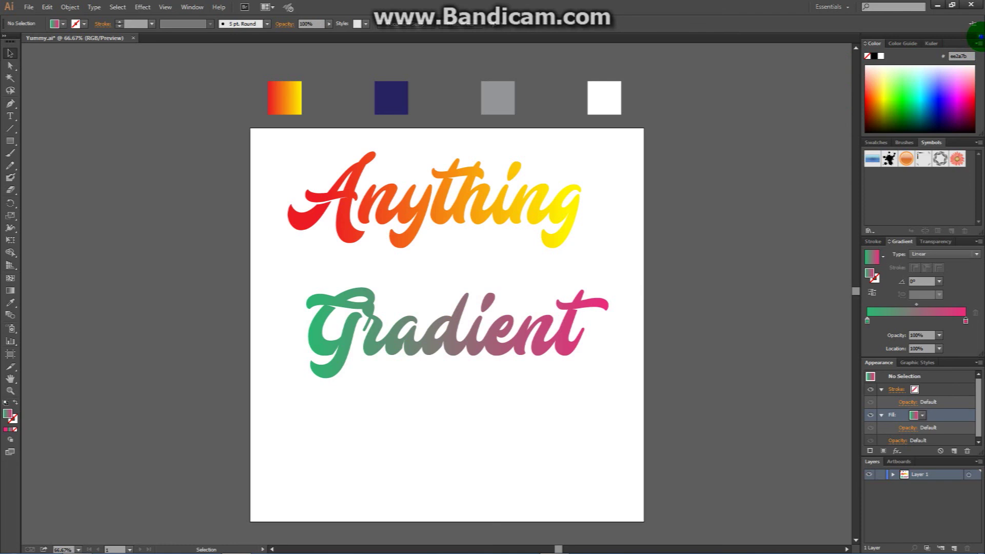
left_click(977, 36)
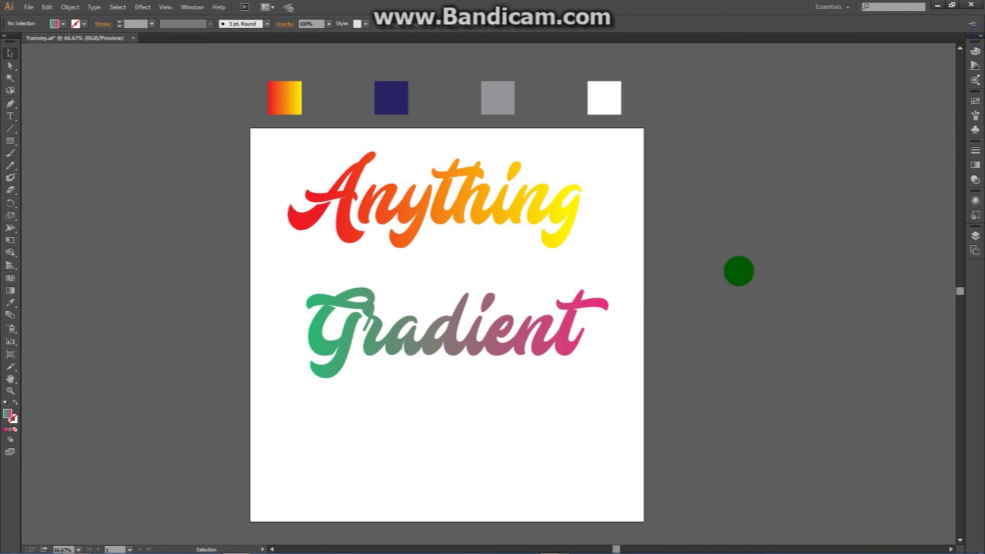